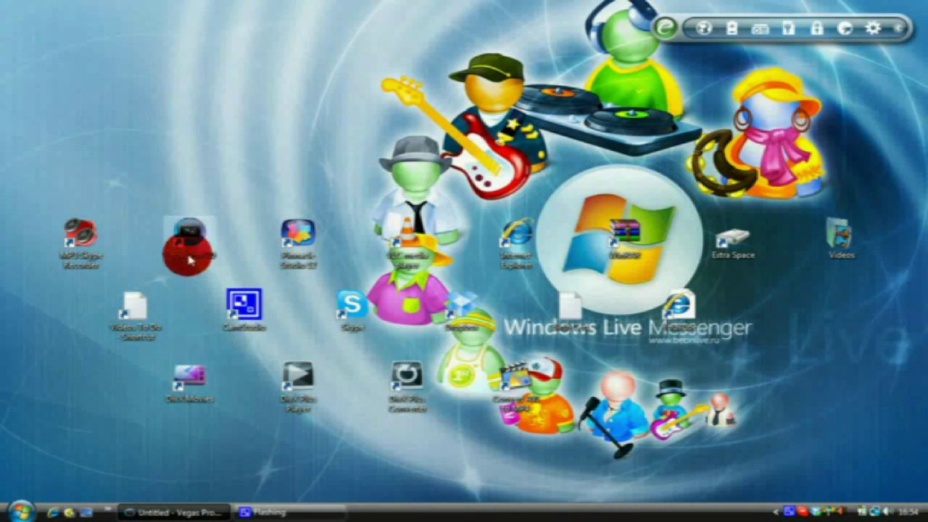
- Restore the Vegas Pro 9.0 window from the Vista taskbar
click(186, 510)
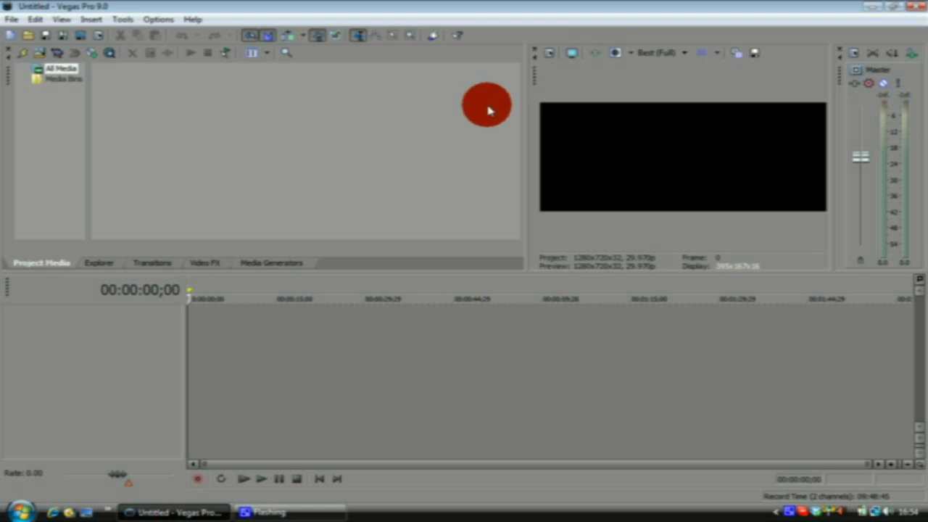
- Set project video to progressive, 29.970 fps, 8-bit, Good quality, with Blend fields deinterlacing
click(550, 55)
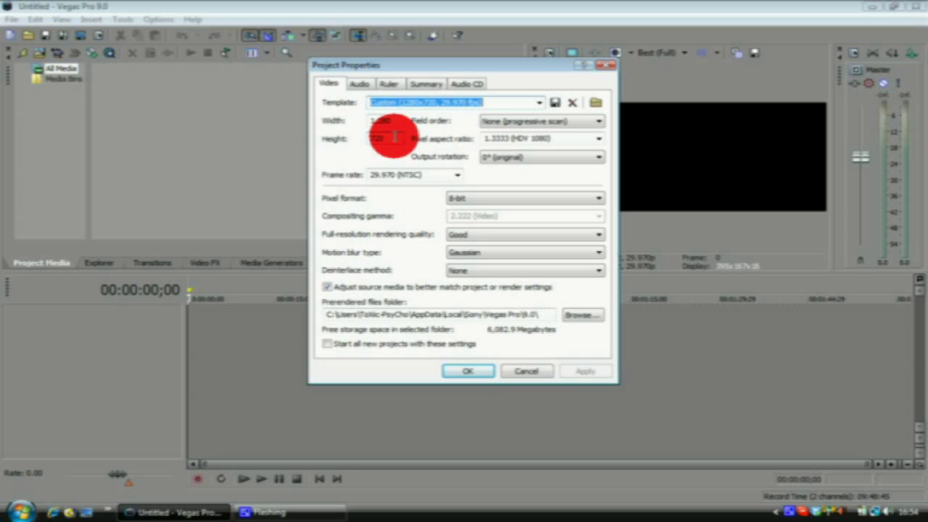
click(504, 123)
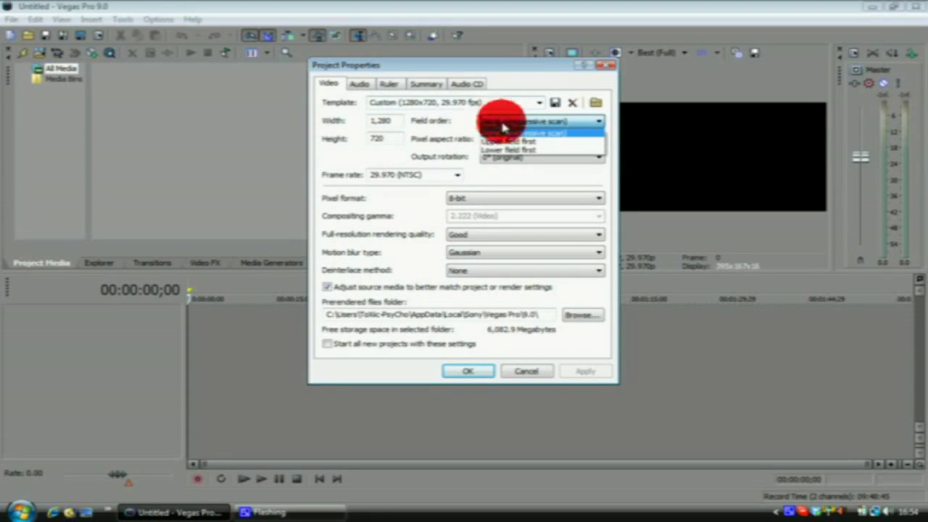
click(511, 134)
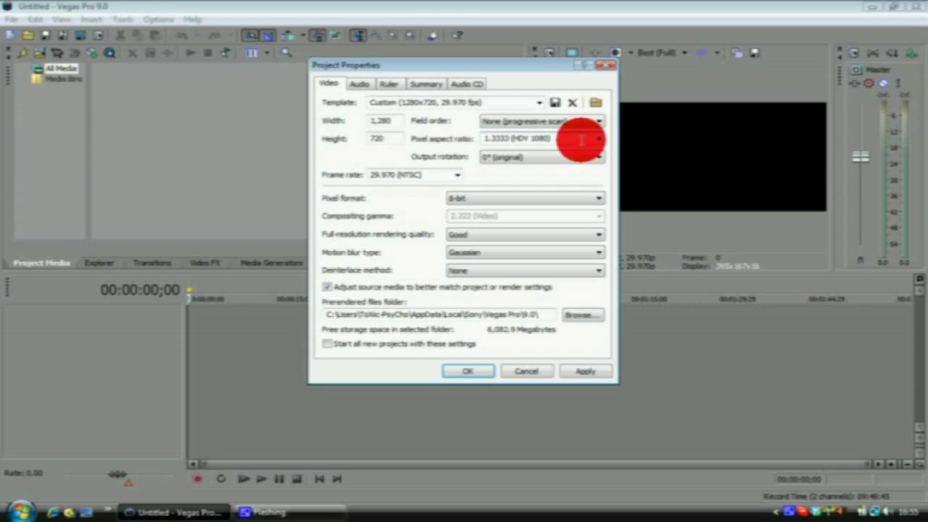
click(456, 175)
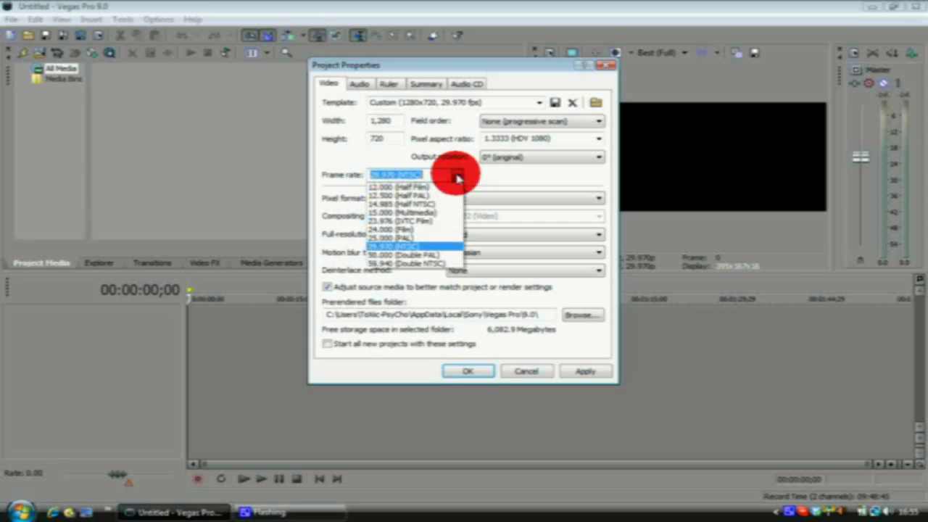
click(457, 176)
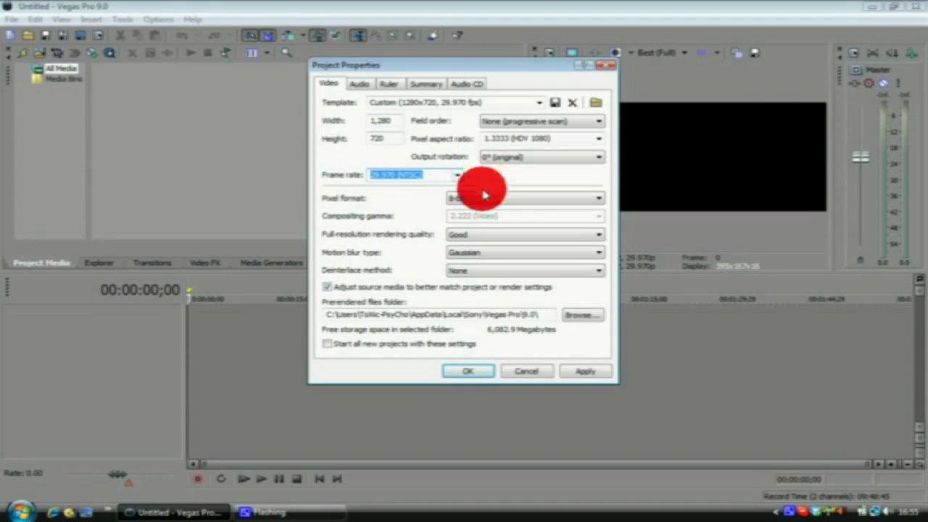
click(484, 200)
click(484, 202)
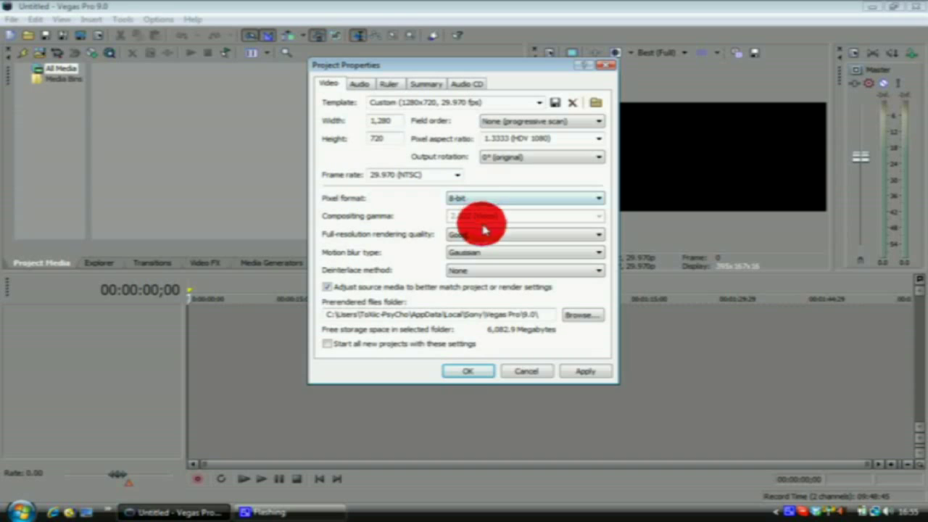
click(486, 236)
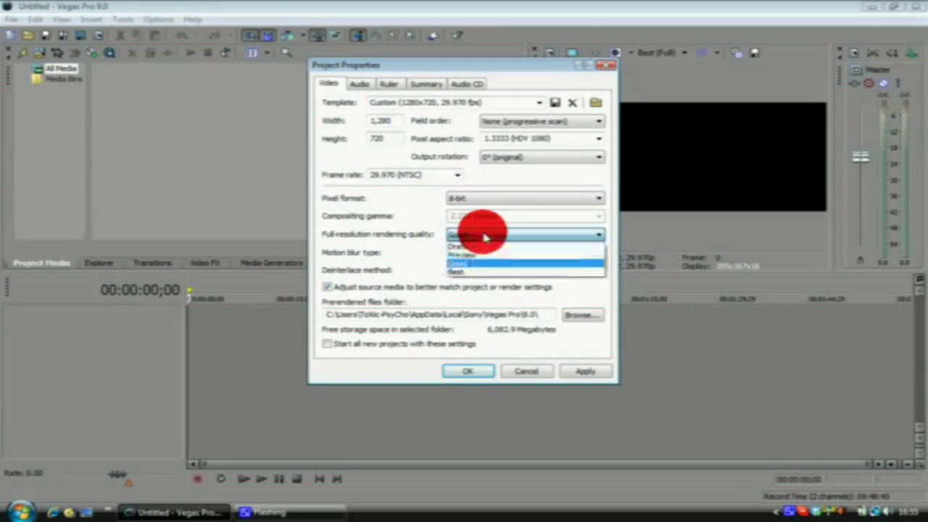
click(484, 237)
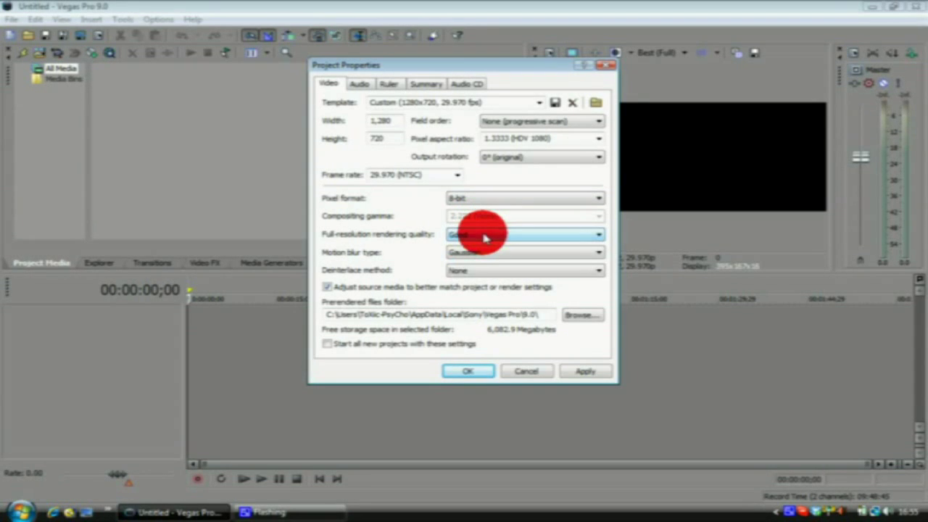
click(486, 273)
click(486, 290)
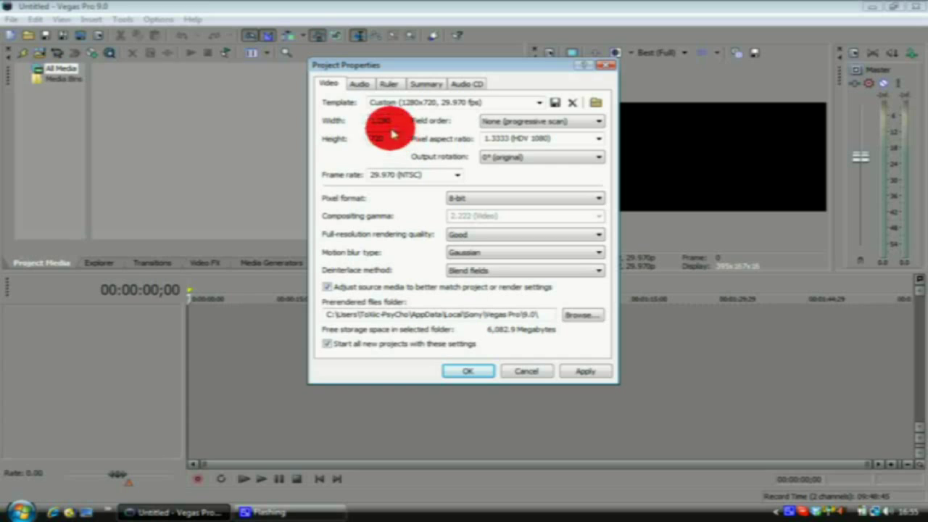
- Review the Audio, Summary, Ruler and Audio CD tabs, then apply the project properties with OK
click(359, 81)
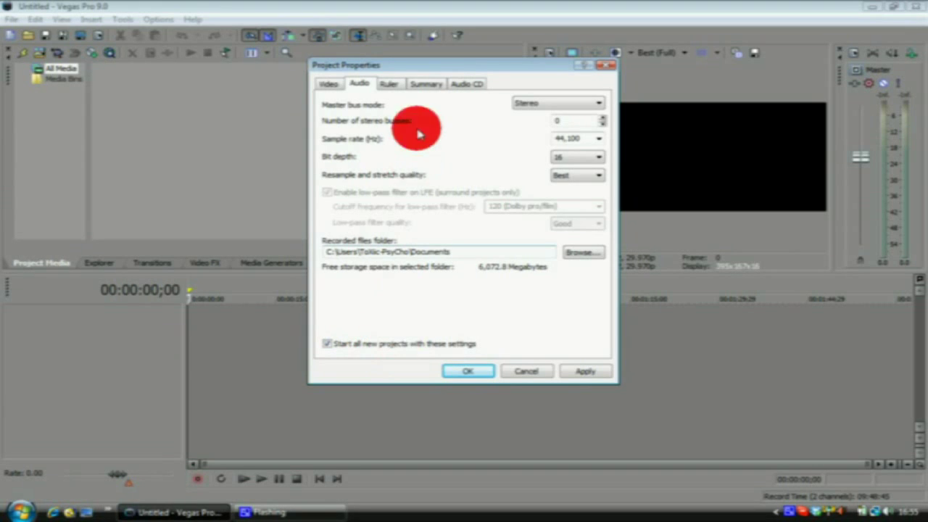
click(431, 83)
click(397, 83)
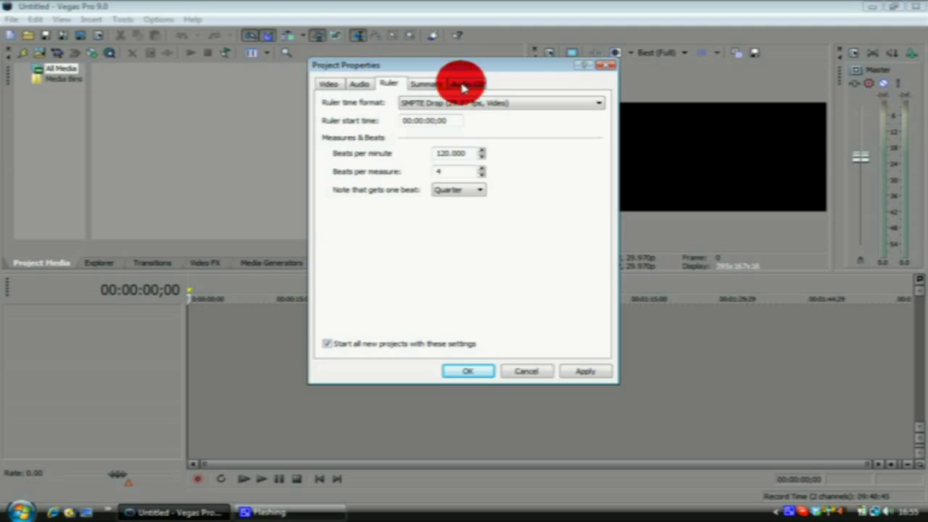
click(464, 84)
click(360, 84)
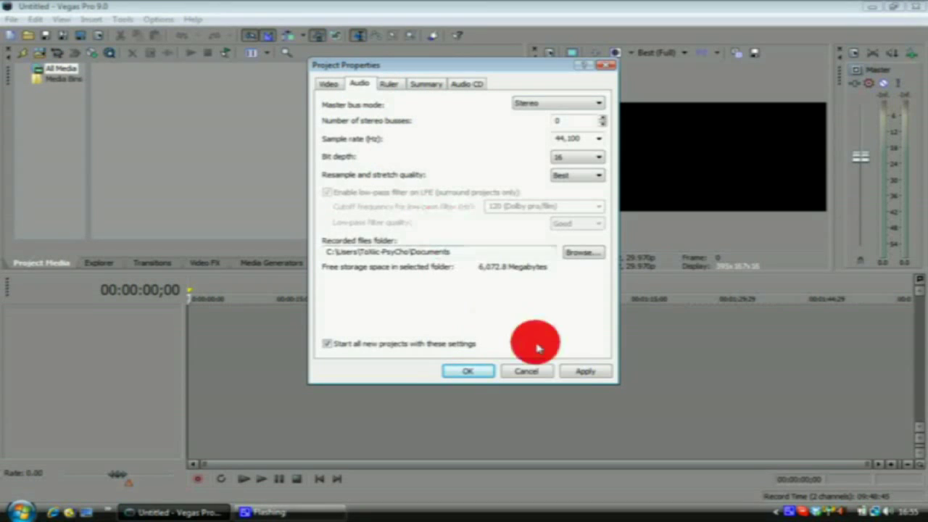
click(468, 371)
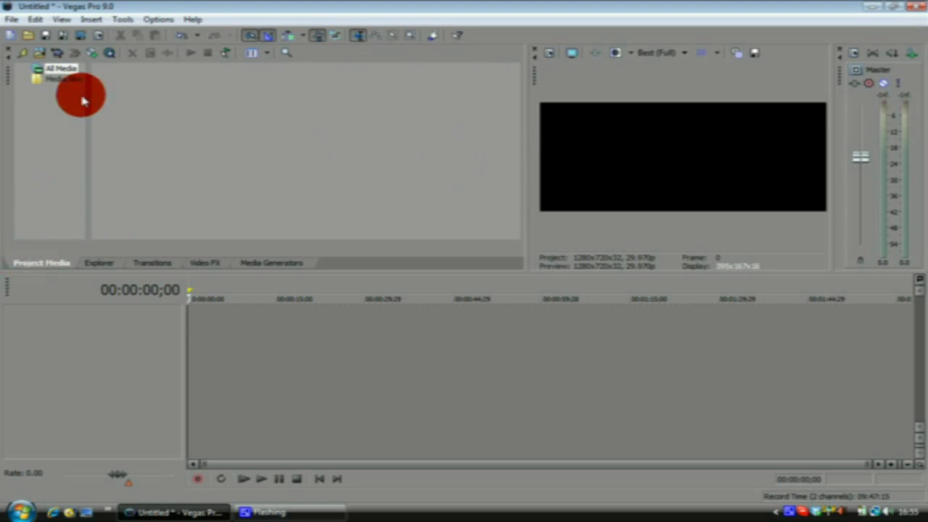
- Import hd tutorial from F: and drop it at the start of the timeline
click(38, 52)
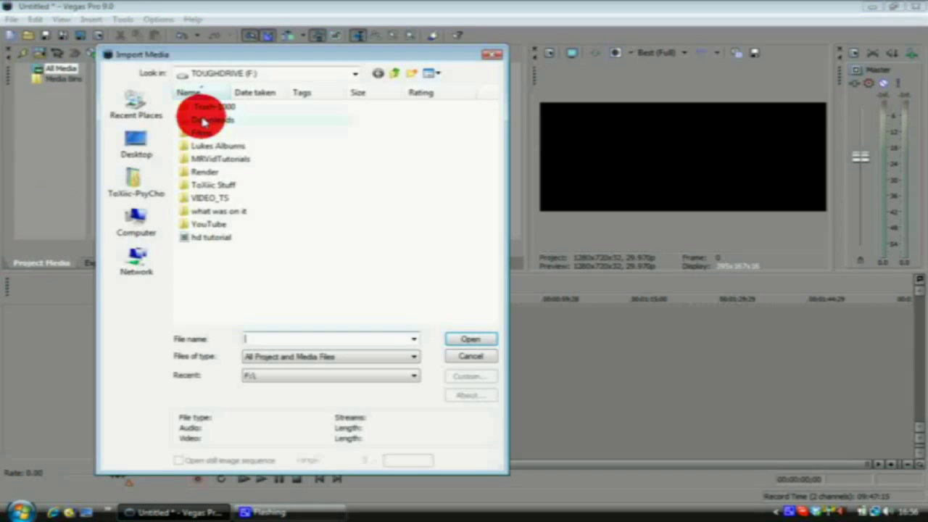
click(209, 237)
click(456, 339)
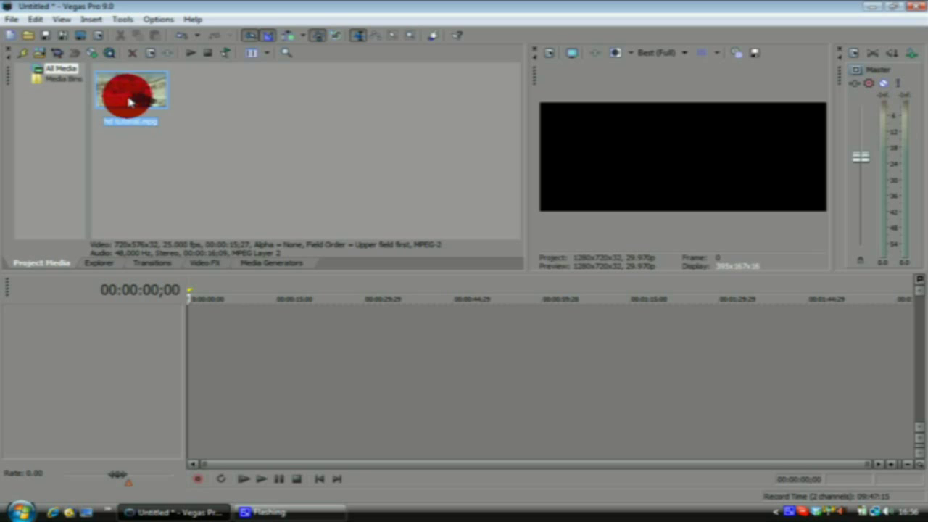
drag(129, 101, 250, 330)
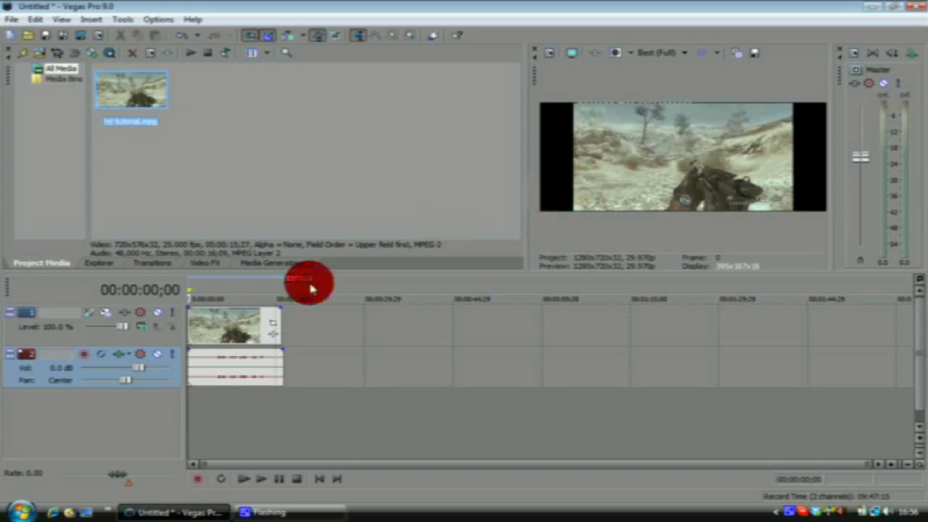
- Adjust the video event's properties so the footage fills the frame
right_click(226, 333)
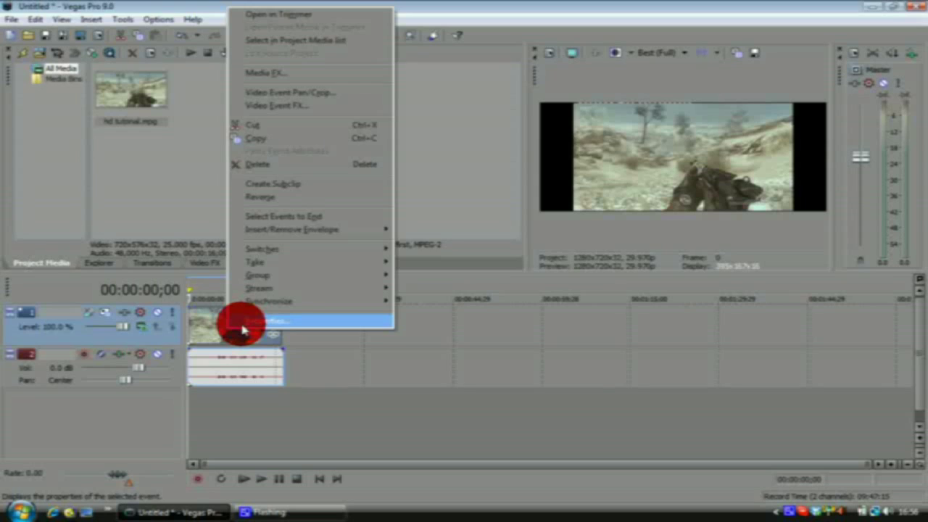
click(241, 330)
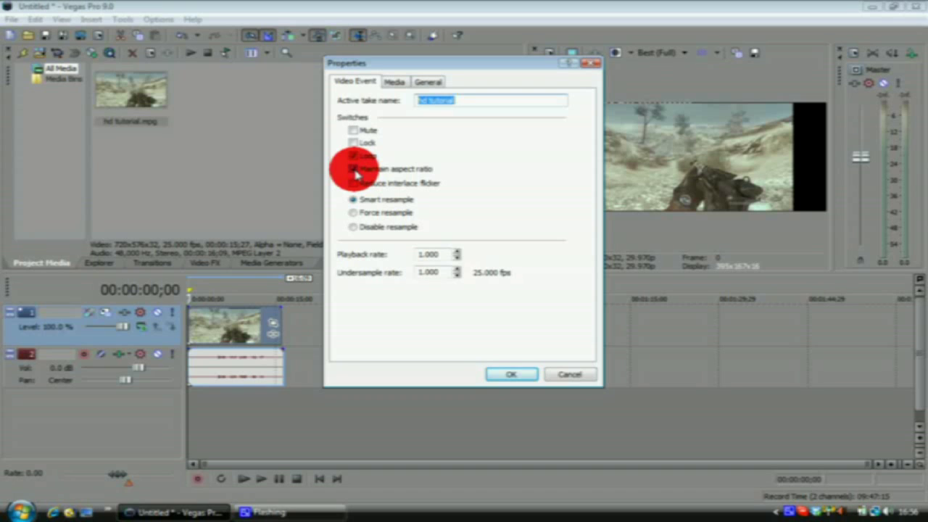
click(511, 374)
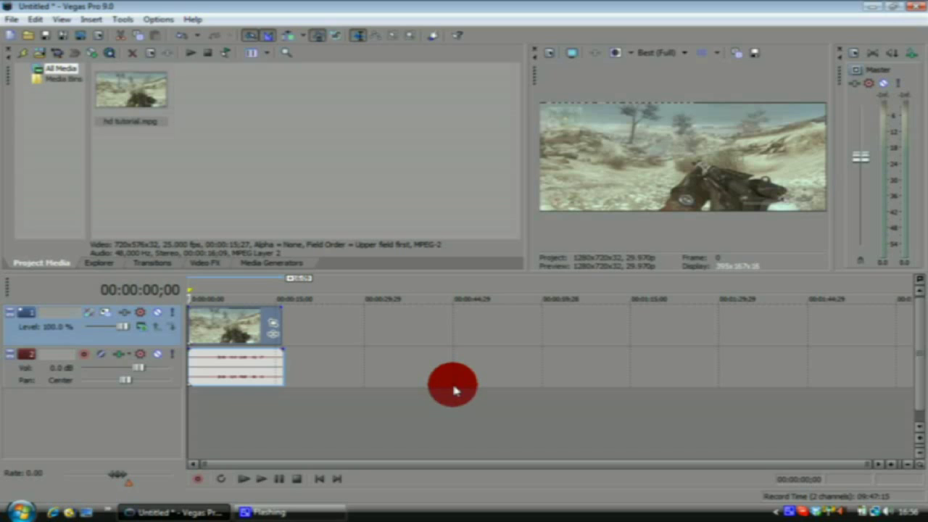
- Play the clip at Best (Full) preview quality, then stop back at 00:00:00;00
click(261, 478)
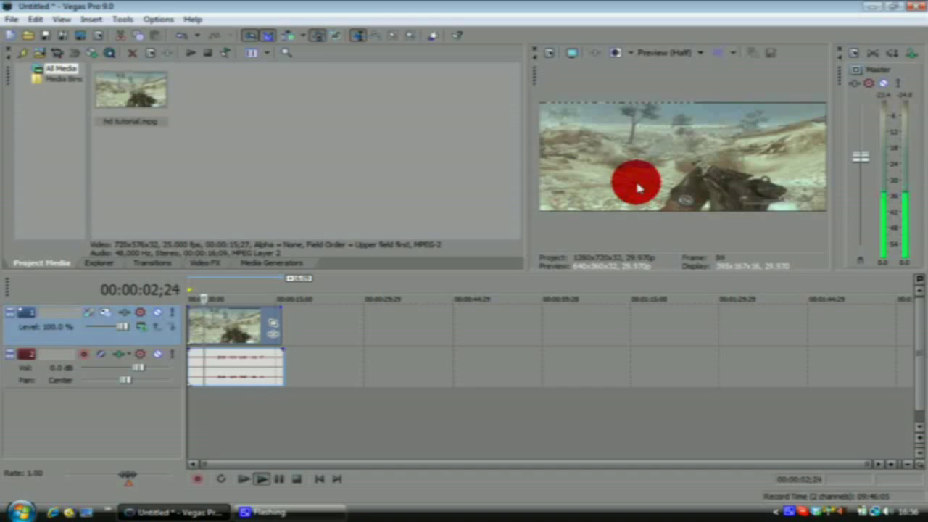
click(663, 53)
mouse_move(664, 107)
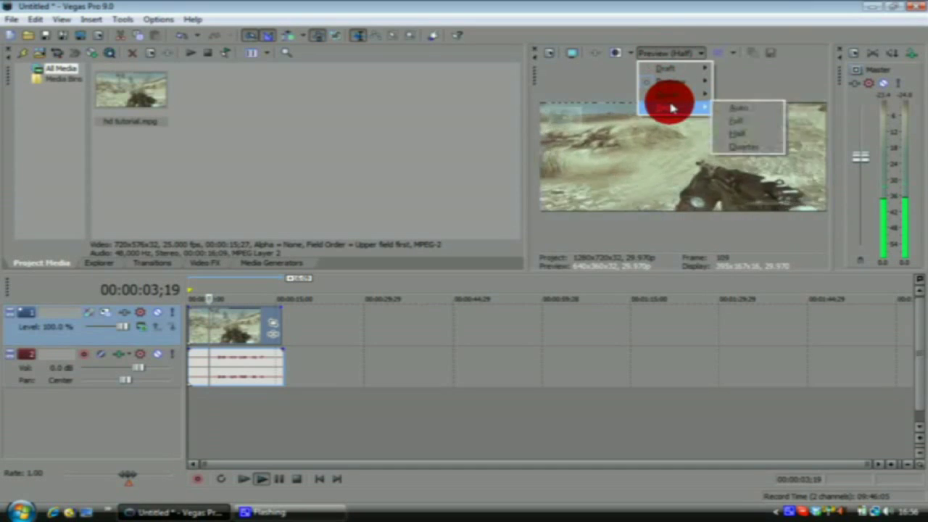
click(737, 122)
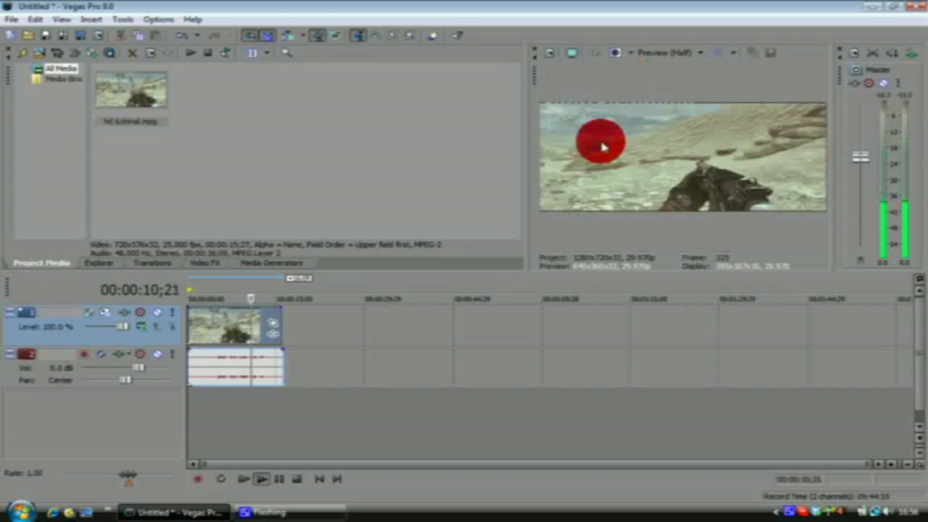
click(297, 479)
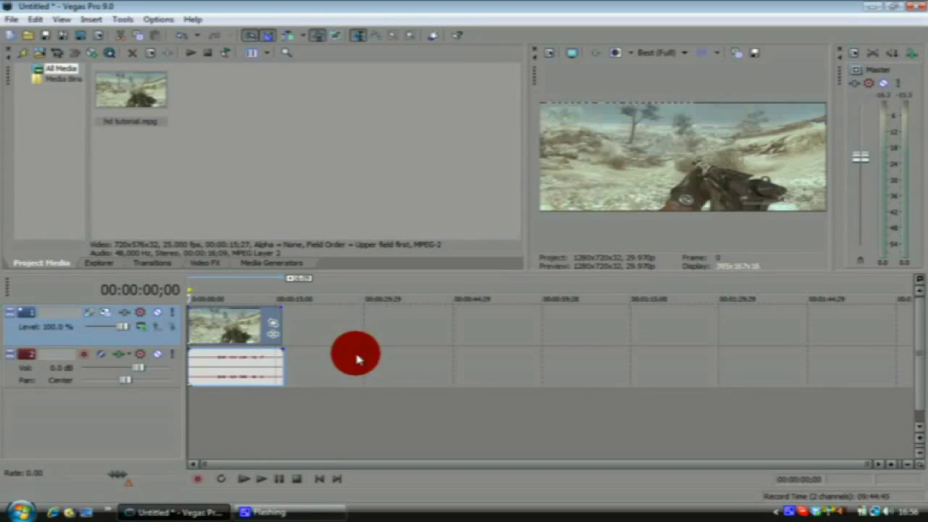
- Apply the Levels effect's Youtube HD preset to the gameplay clip
click(200, 262)
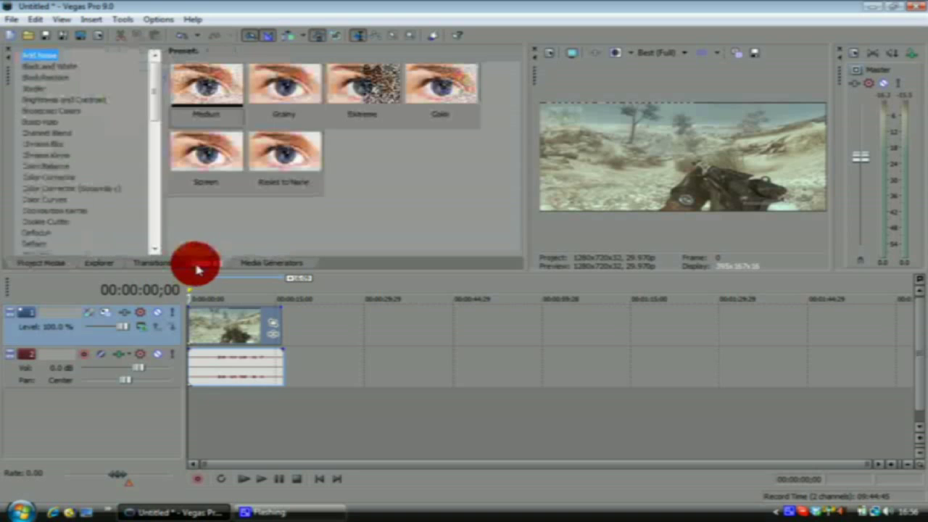
drag(151, 89, 152, 154)
click(53, 168)
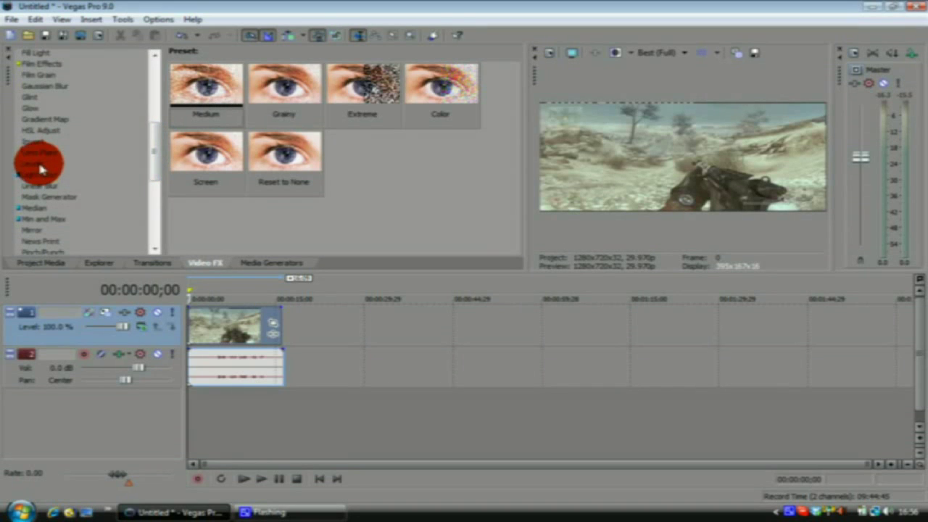
click(435, 172)
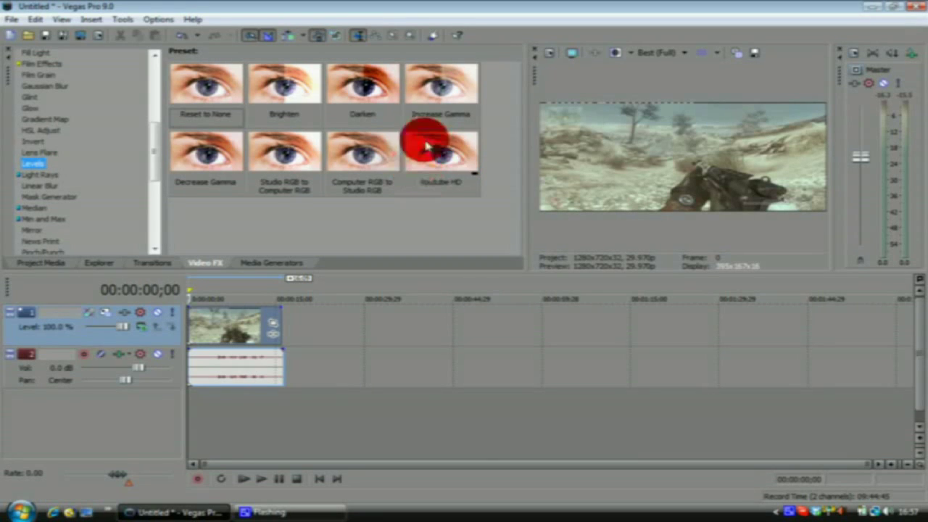
click(429, 157)
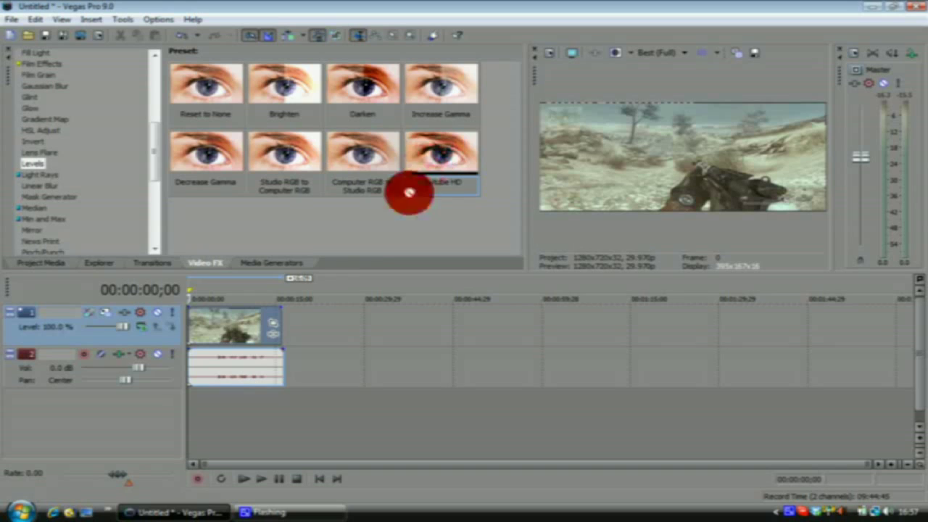
drag(409, 192, 223, 326)
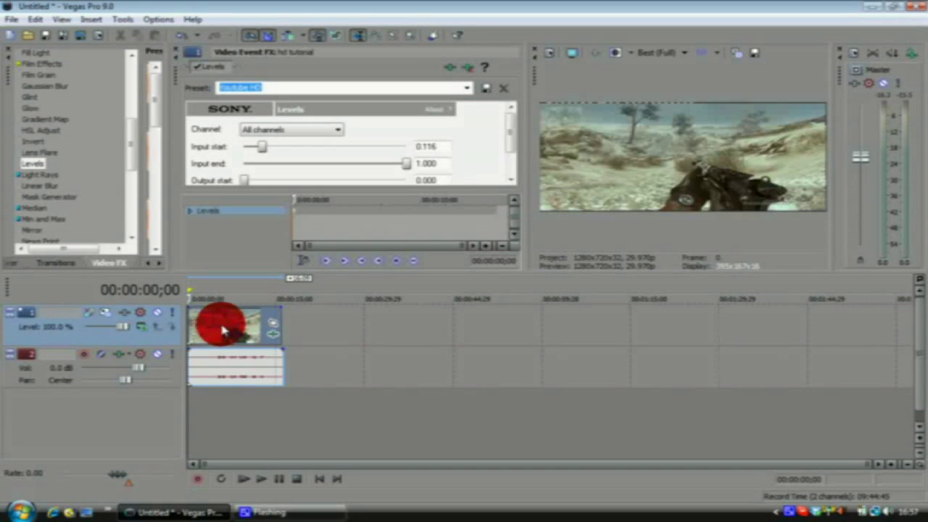
- Review the Levels settings, close the FX window, and show the Saturation Adjust presets
drag(508, 136, 510, 152)
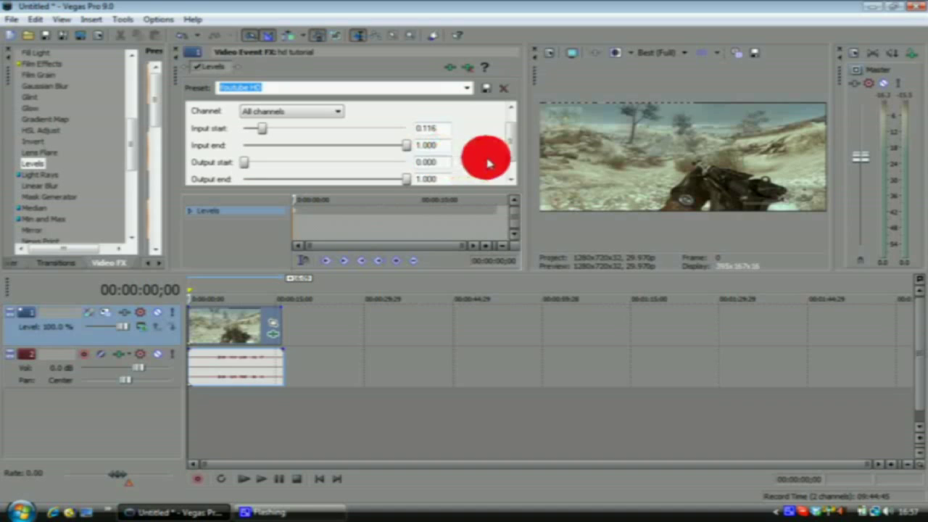
scroll(507, 151, down, 2)
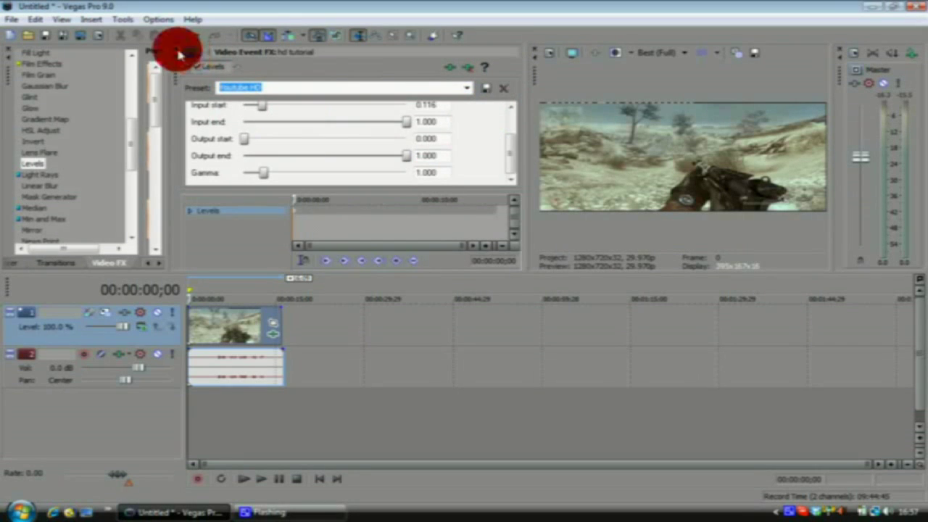
click(182, 52)
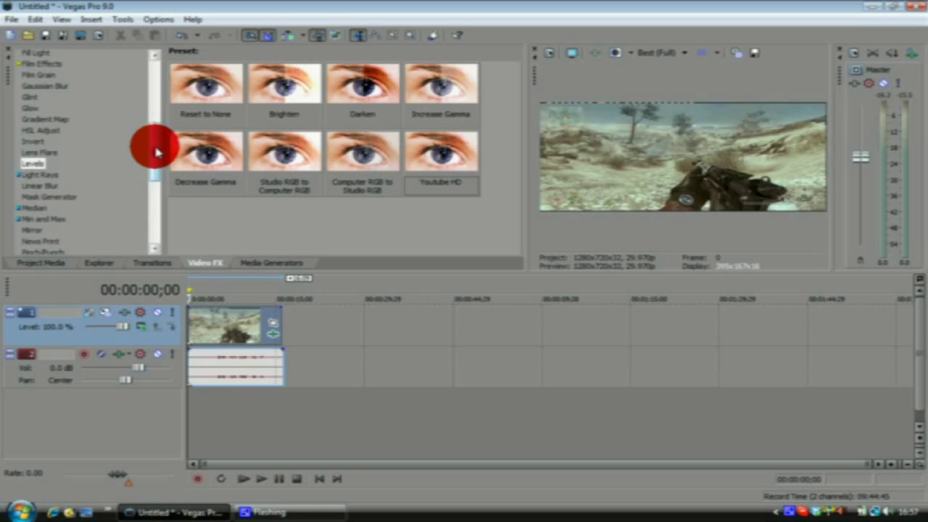
drag(156, 151, 153, 190)
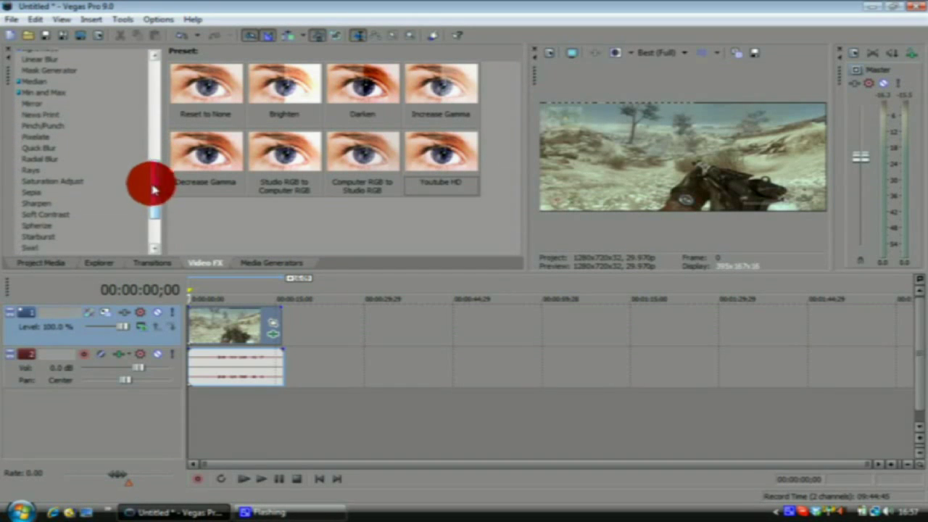
click(84, 181)
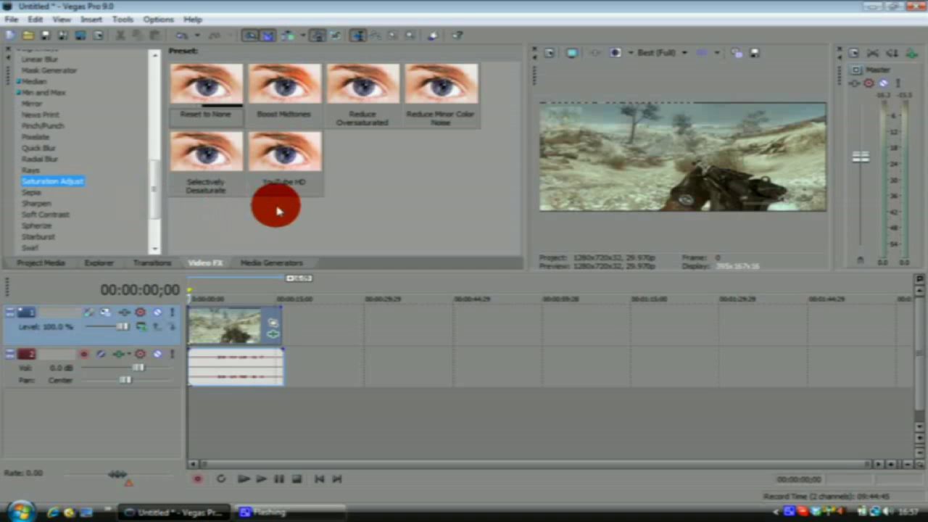
- Apply the YouTube HD Saturation Adjust preset (Amount 0.4640) to the clip and close its settings
click(310, 182)
drag(311, 182, 224, 314)
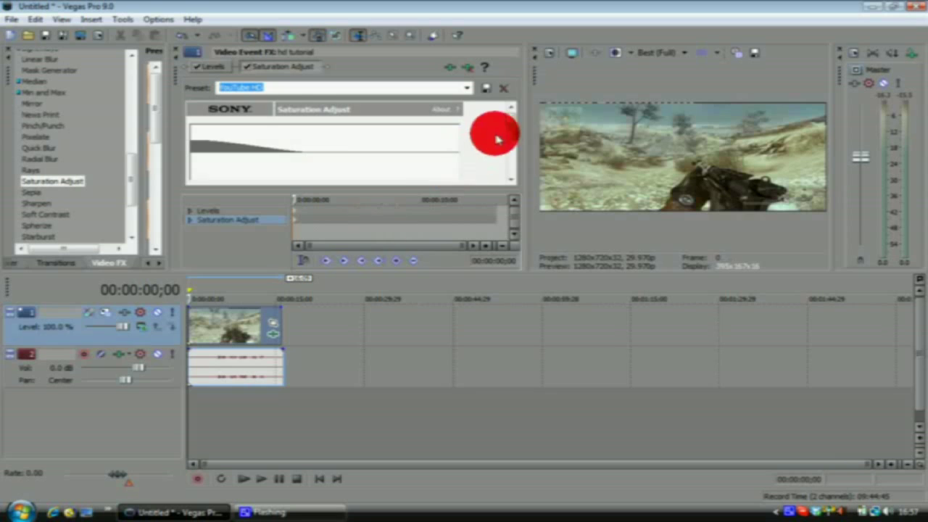
drag(509, 128, 510, 157)
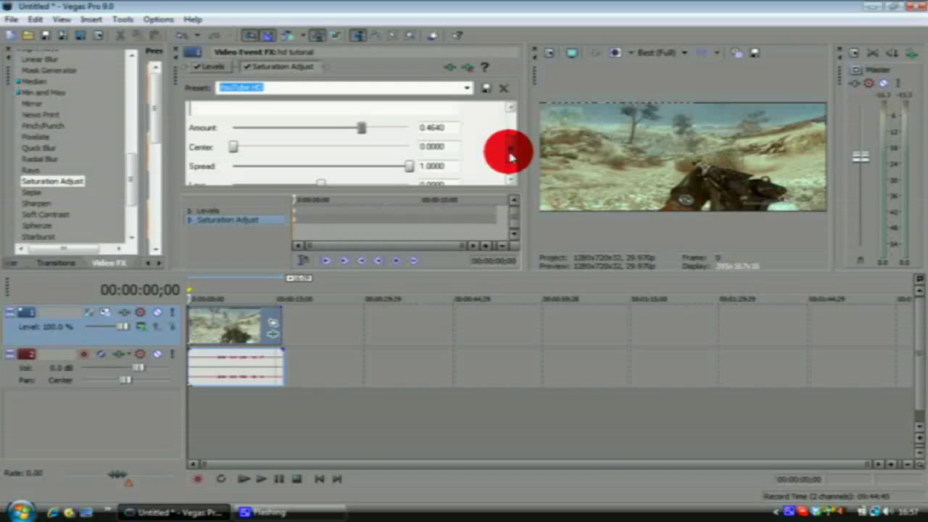
drag(509, 157, 509, 167)
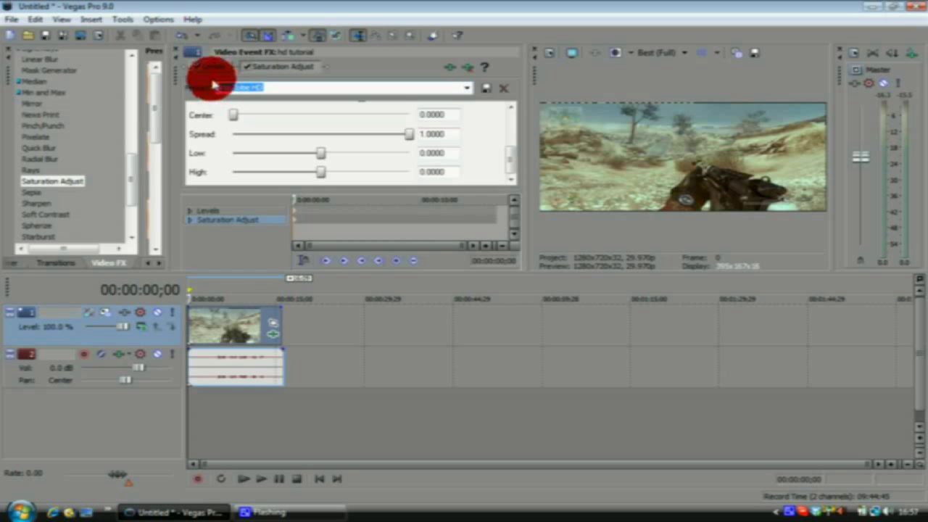
click(174, 51)
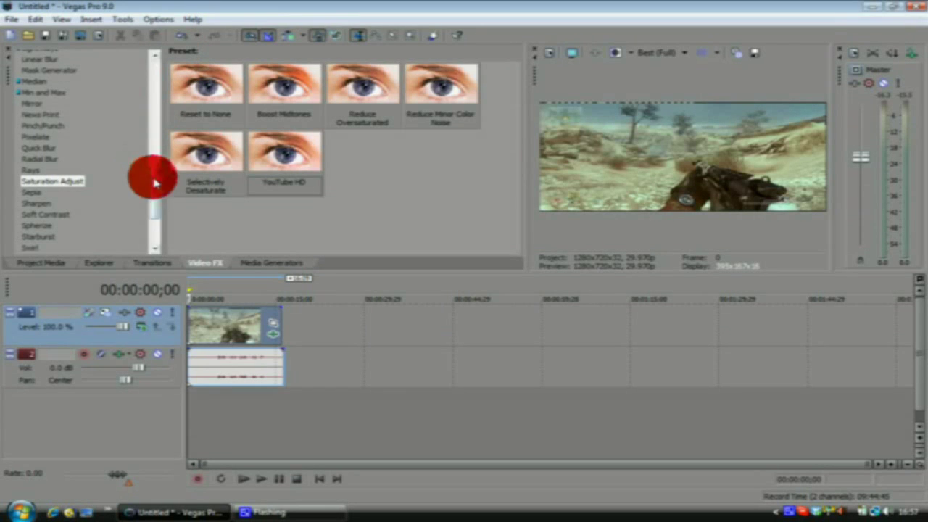
- Add the Youtube HD Sharpen preset to the clip, then set the loop region to the event
scroll(153, 182, down, 1)
click(40, 154)
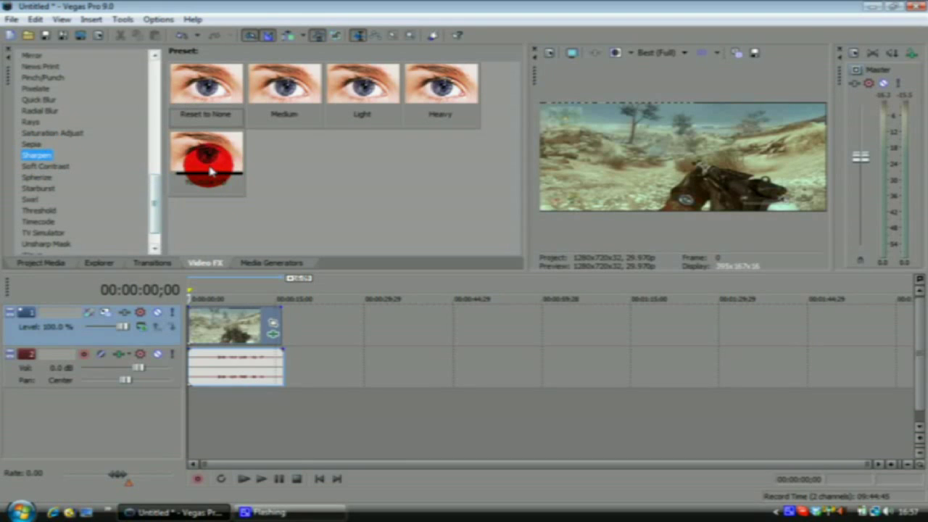
drag(208, 166, 236, 334)
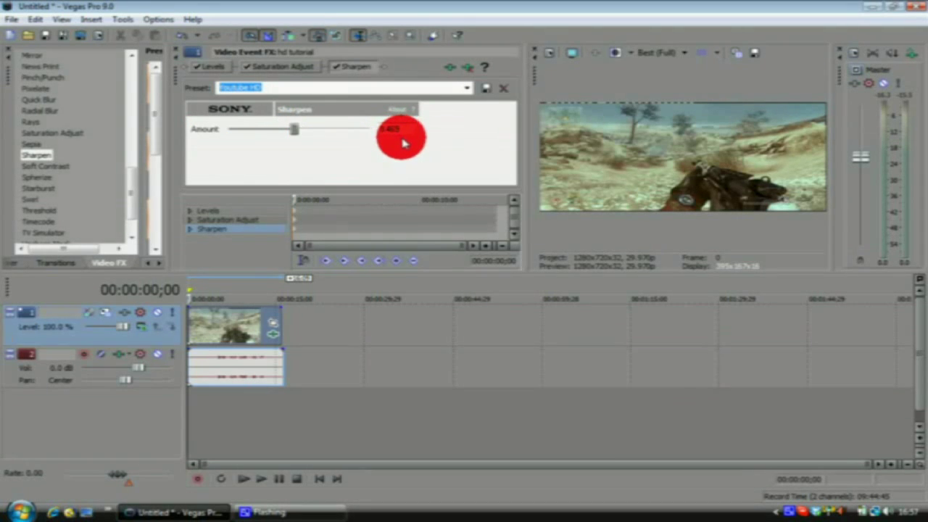
click(177, 55)
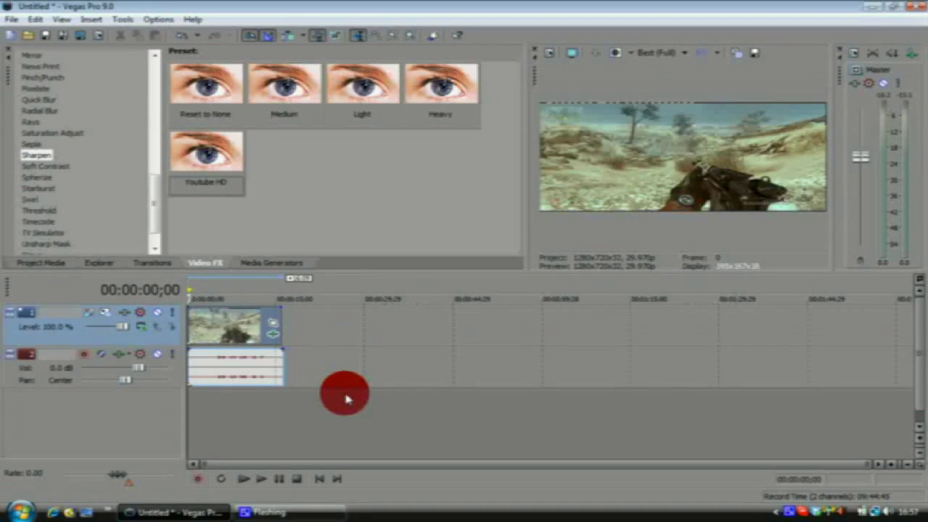
double_click(229, 324)
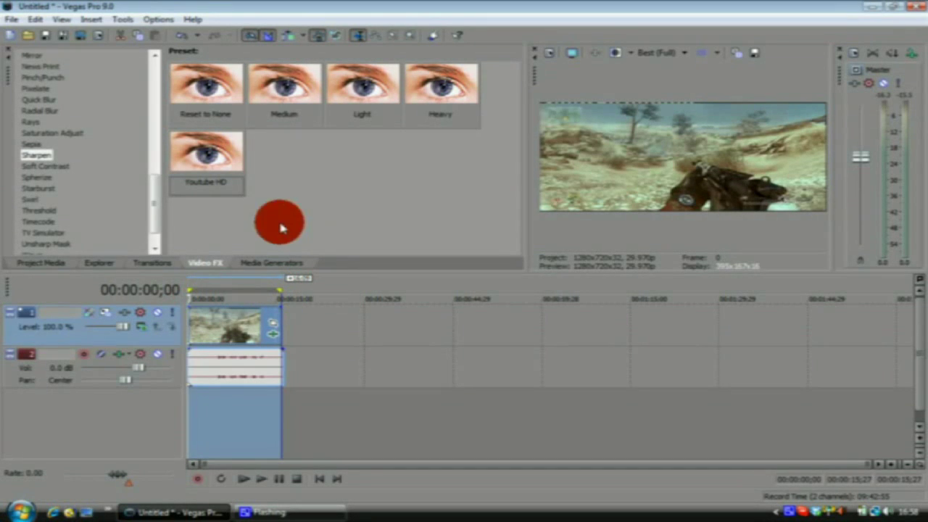
- Render As hd tutorial.wmv using Windows Media Video V11 and the YouTube HD template
click(13, 19)
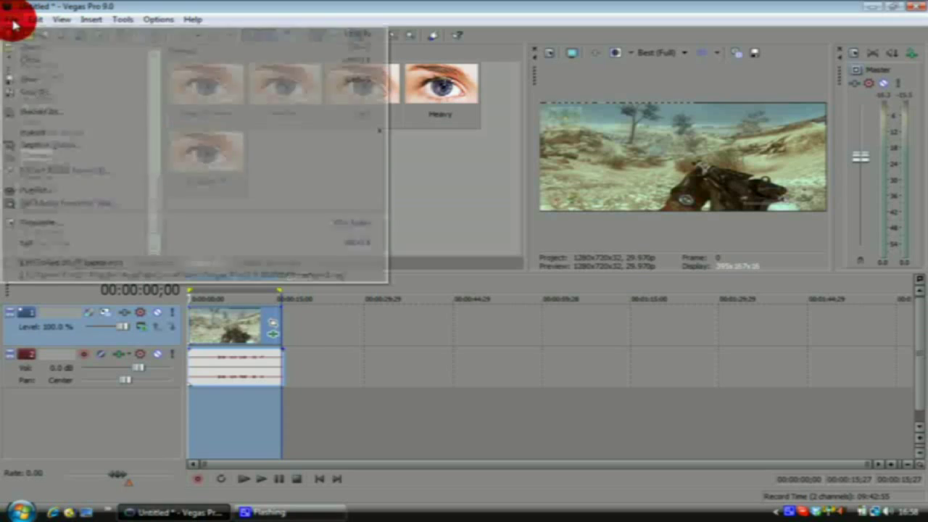
click(51, 112)
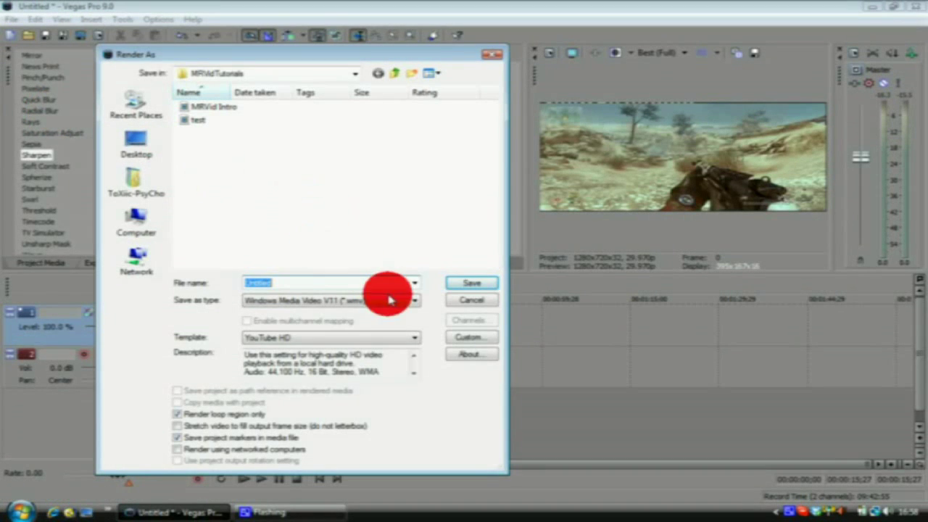
click(413, 283)
click(348, 283)
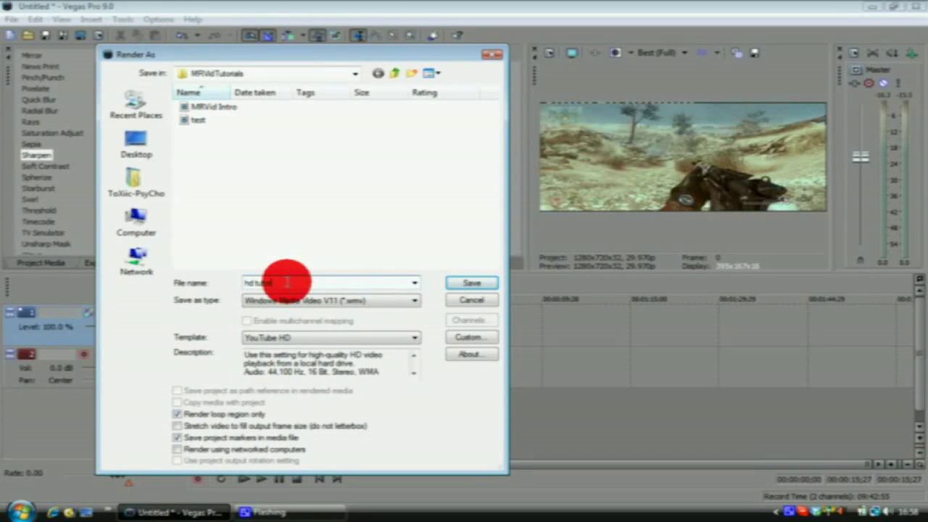
click(334, 300)
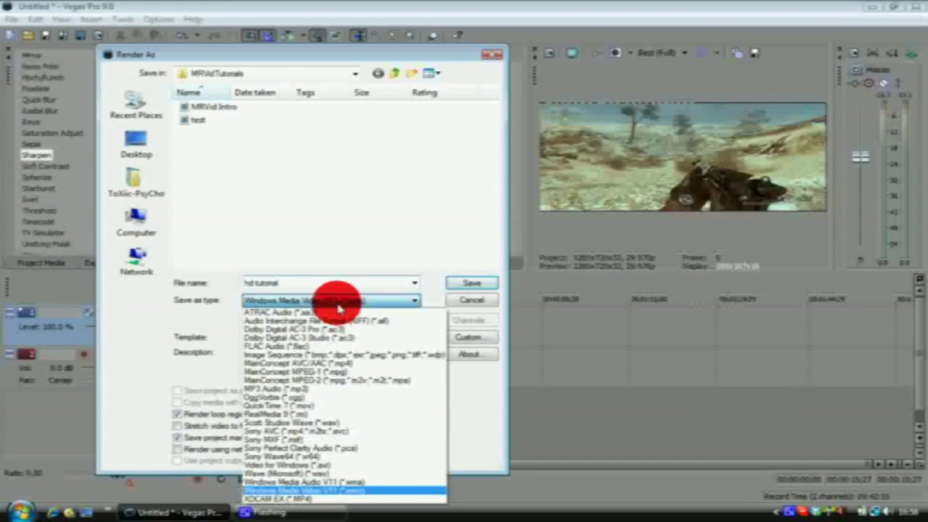
click(335, 491)
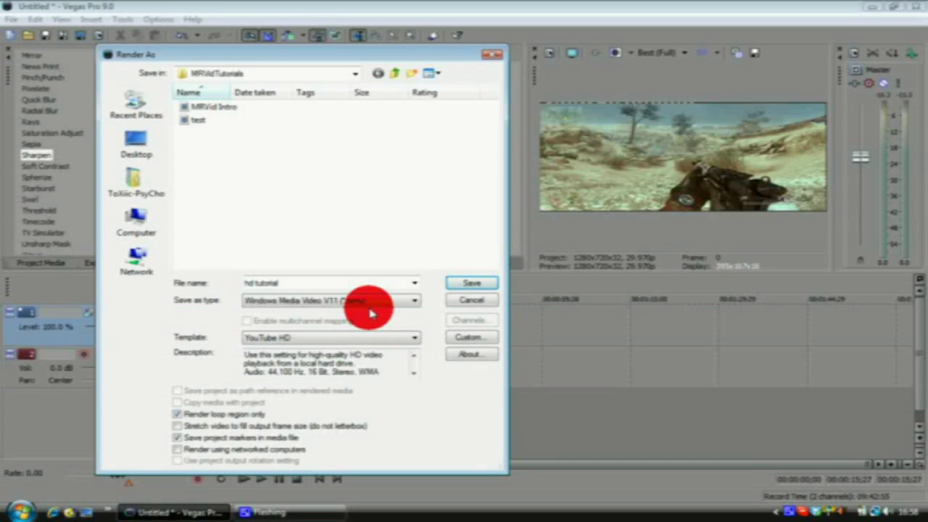
click(410, 337)
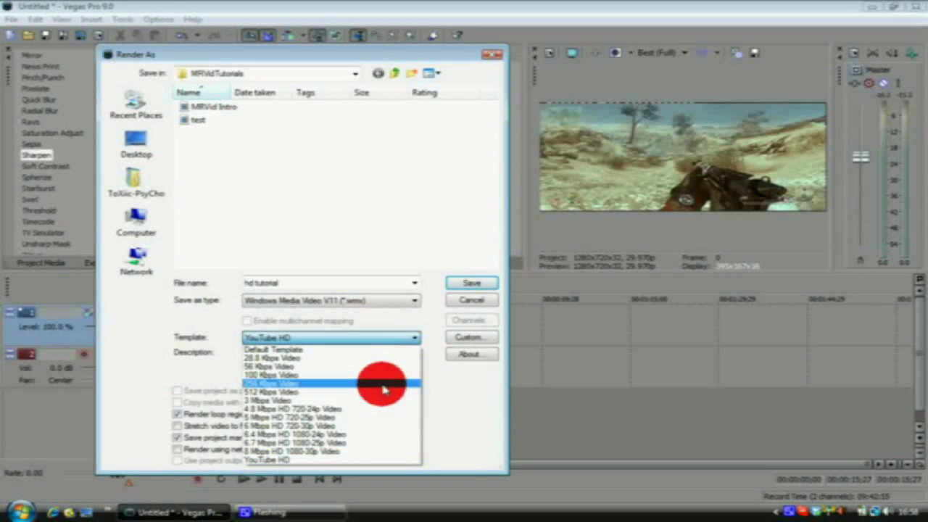
click(341, 460)
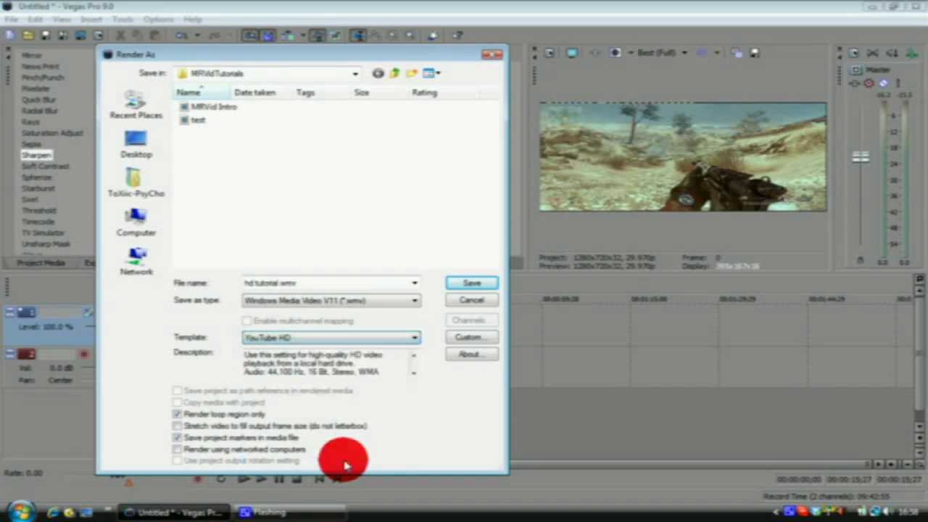
- Open the template's Custom settings and keep audio at Quality VBR with Windows Media Audio 9.2
click(458, 339)
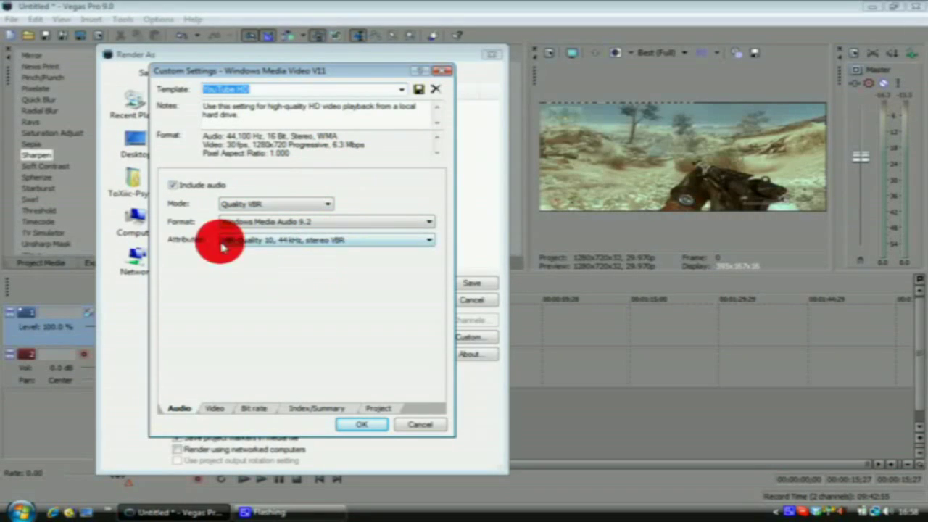
click(258, 203)
click(253, 213)
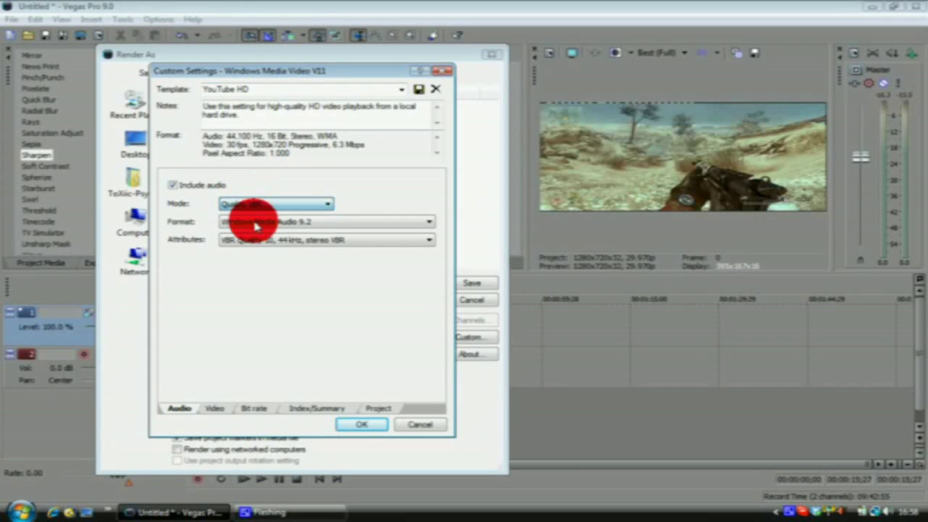
click(249, 221)
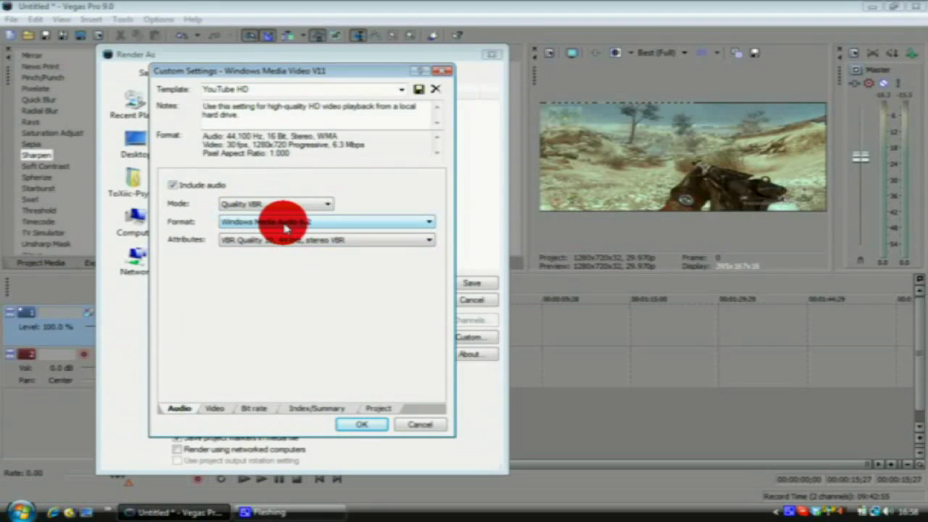
click(239, 241)
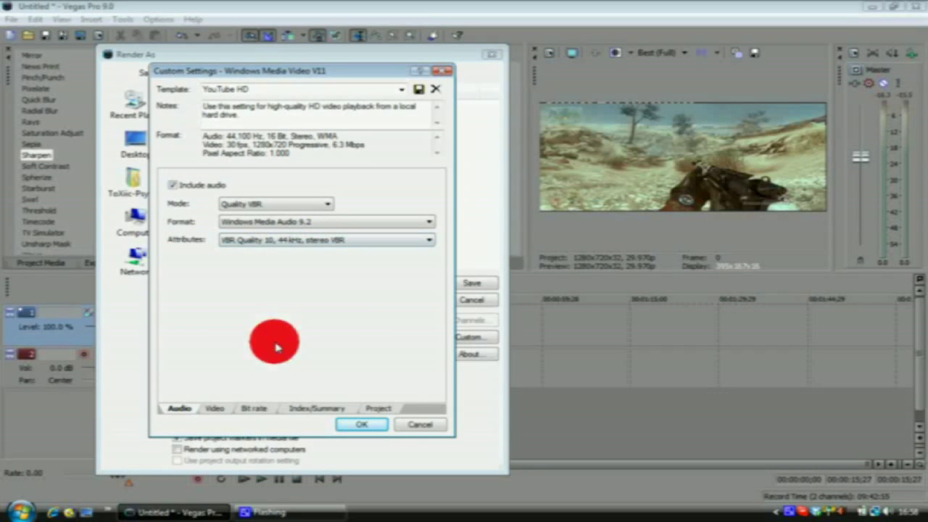
- Set video to High definition 1280x720, pixel aspect ratio 1.333 (HD 1080), frame rate 30.000
click(210, 409)
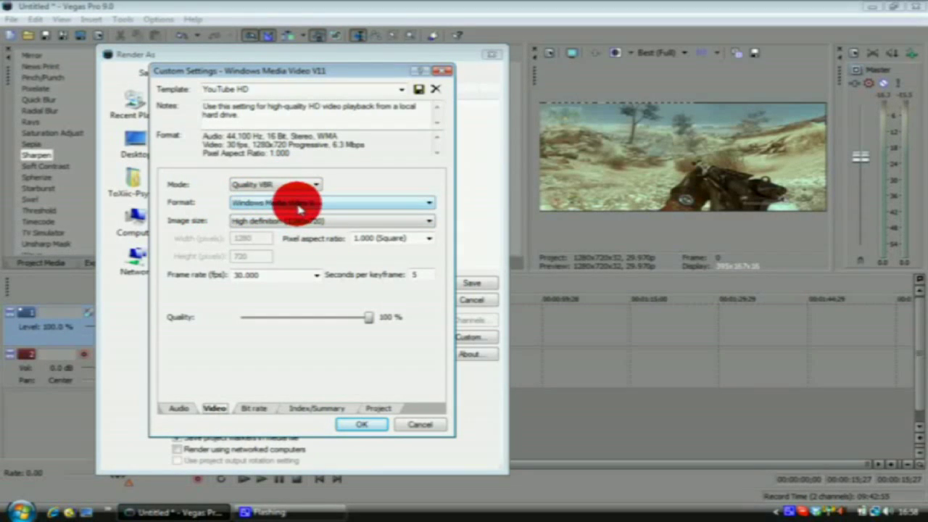
click(291, 222)
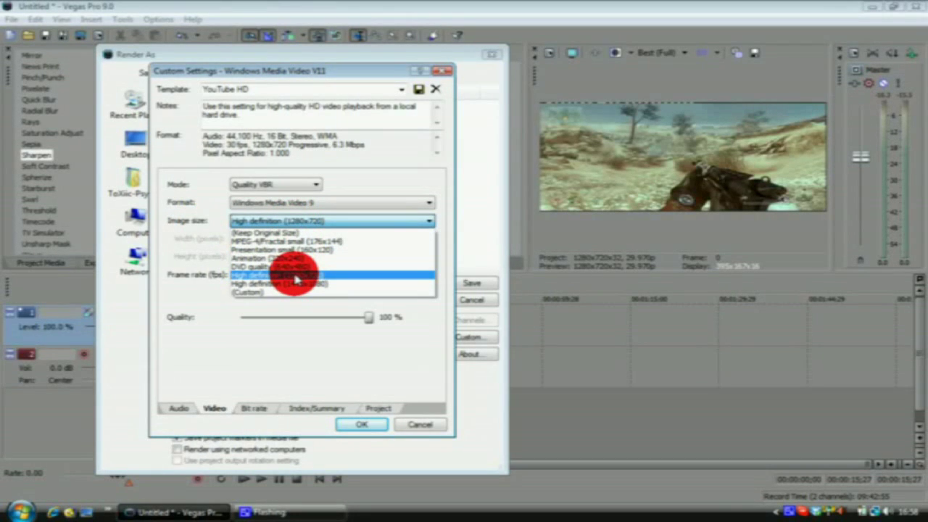
click(295, 276)
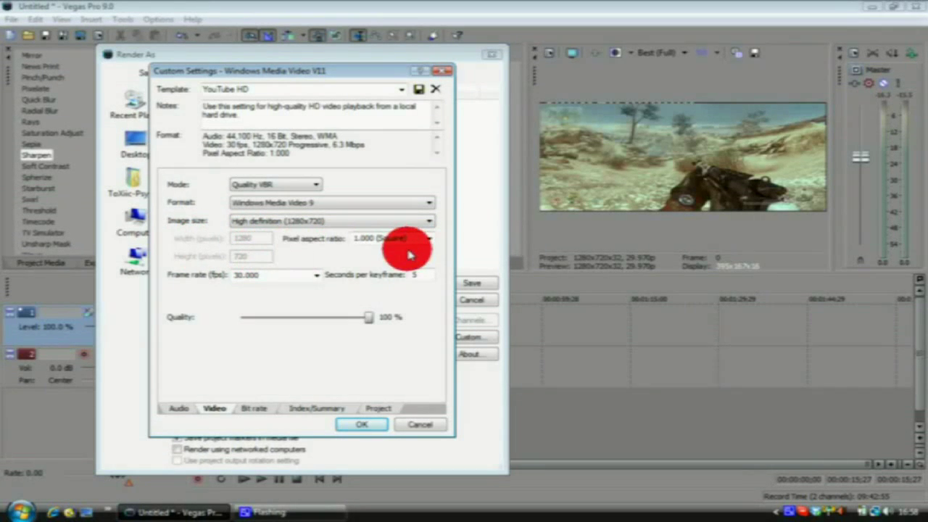
click(429, 241)
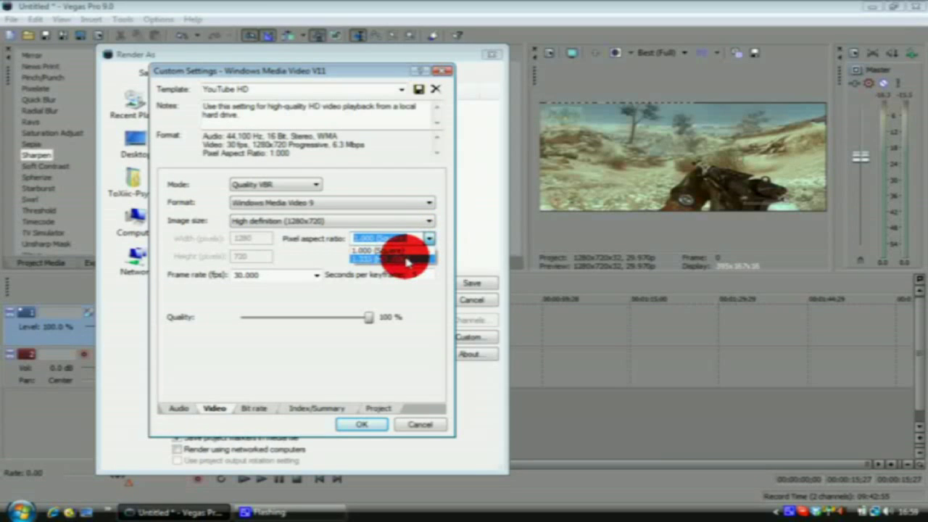
click(407, 260)
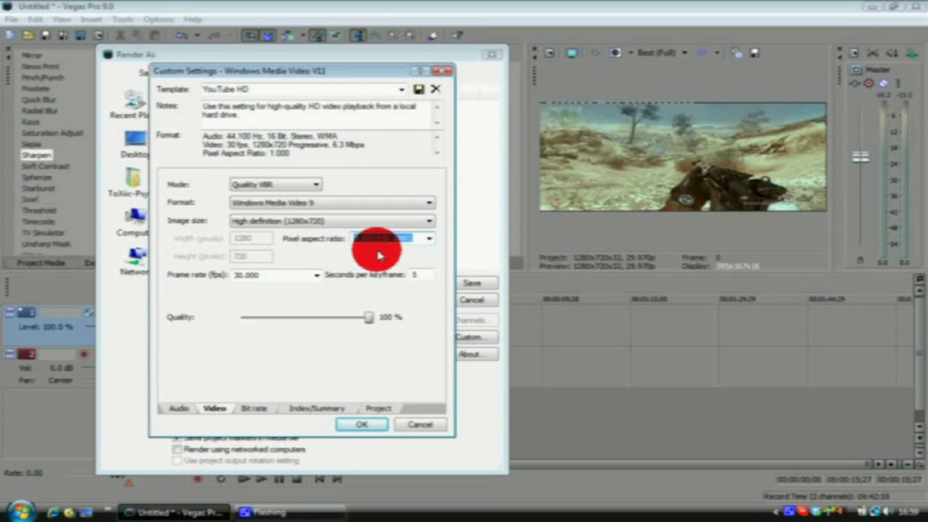
click(316, 274)
click(268, 337)
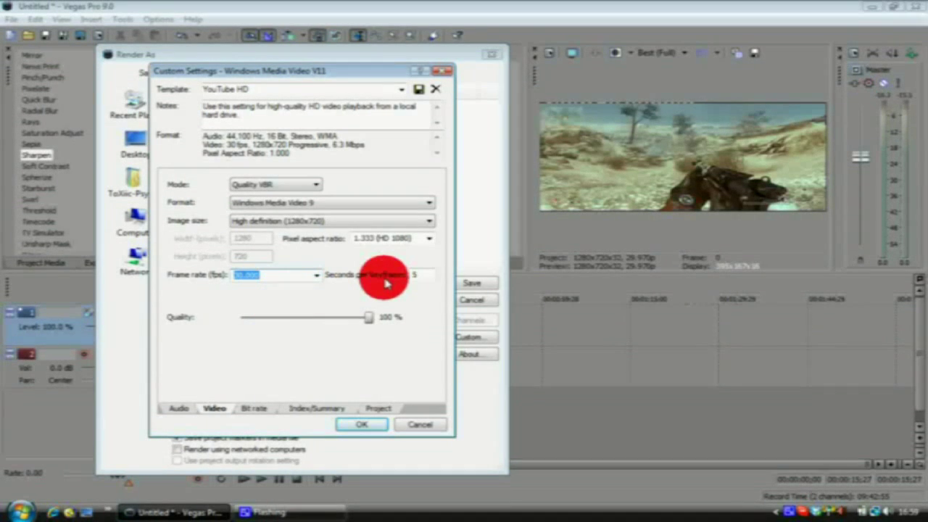
click(421, 274)
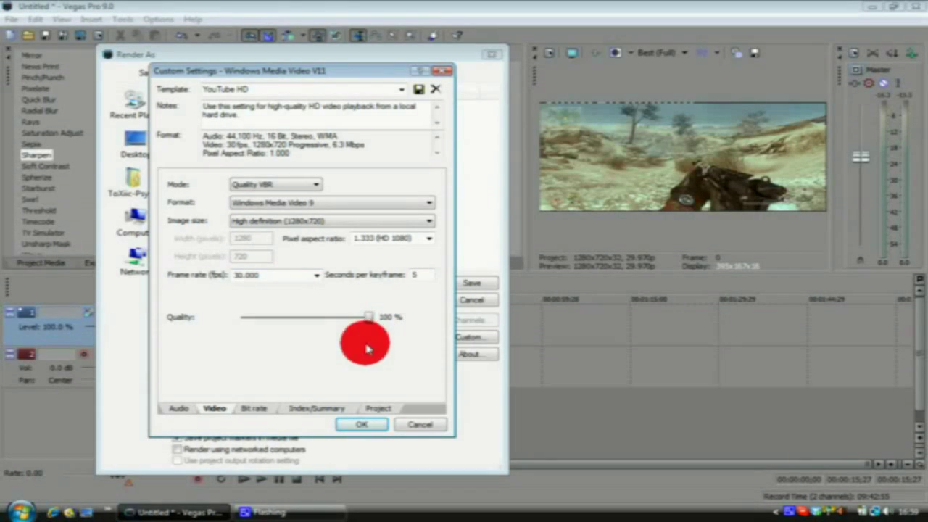
- Review the Bit rate and Index/Summary tabs, keep Best video rendering quality, and confirm with OK
click(253, 409)
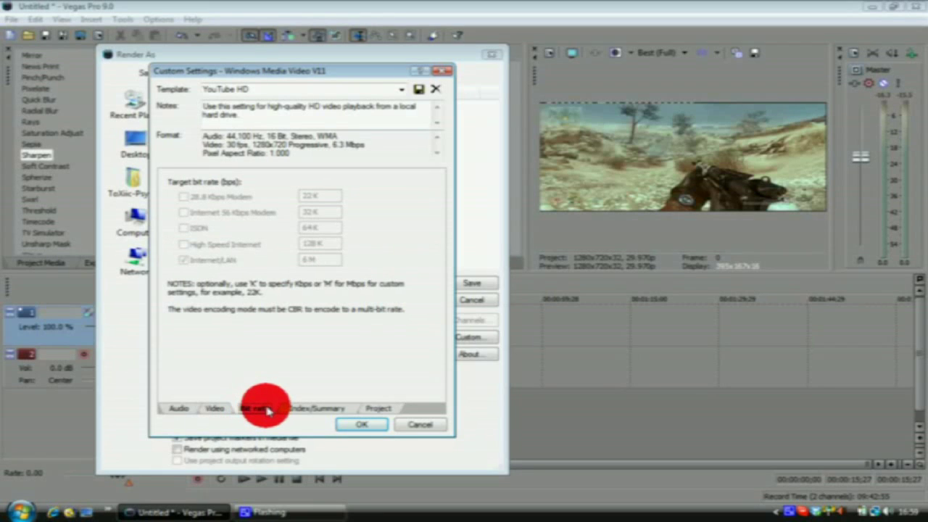
click(317, 409)
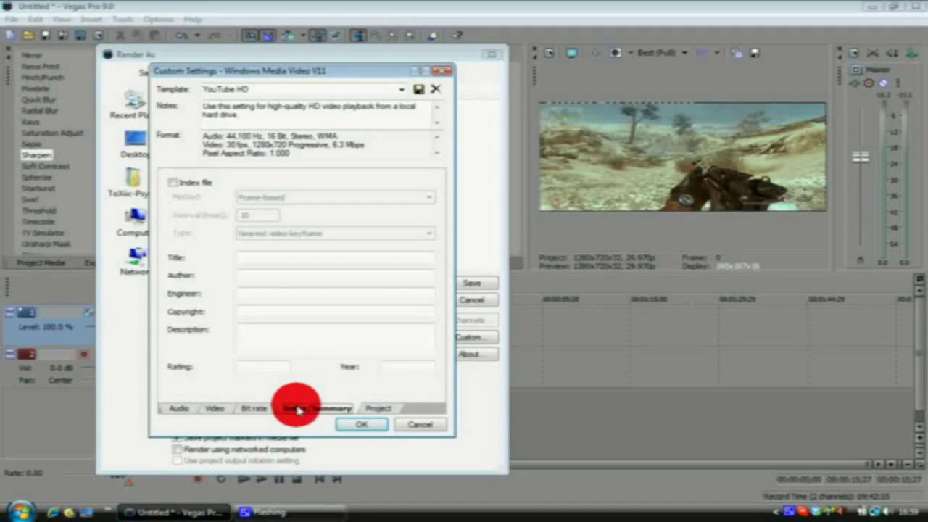
click(369, 408)
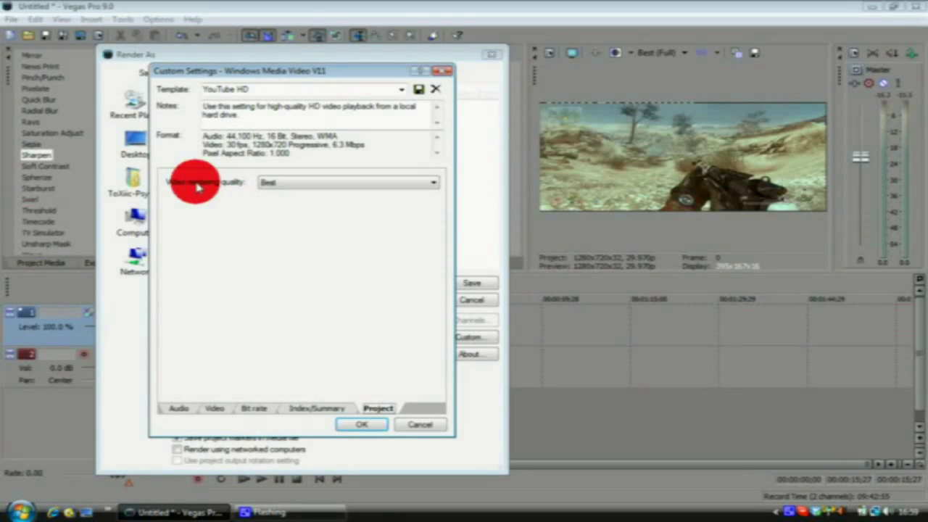
click(284, 182)
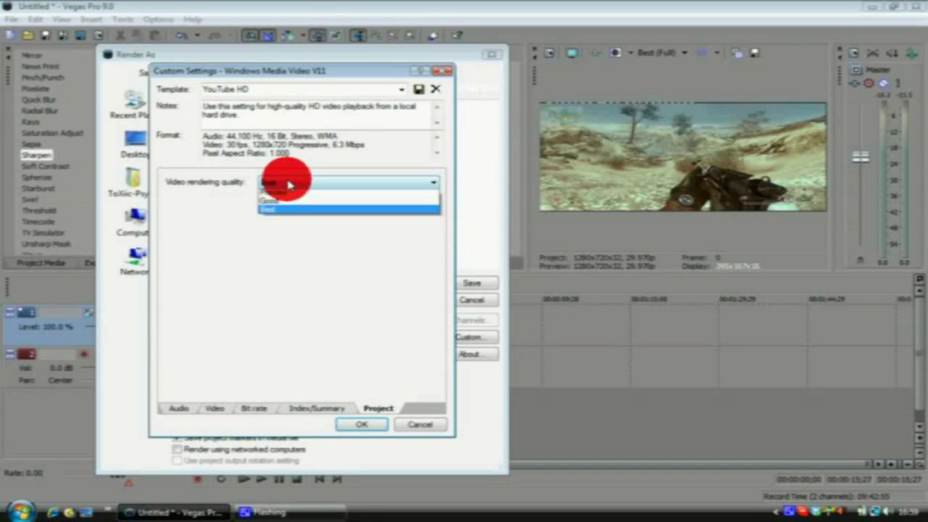
click(303, 223)
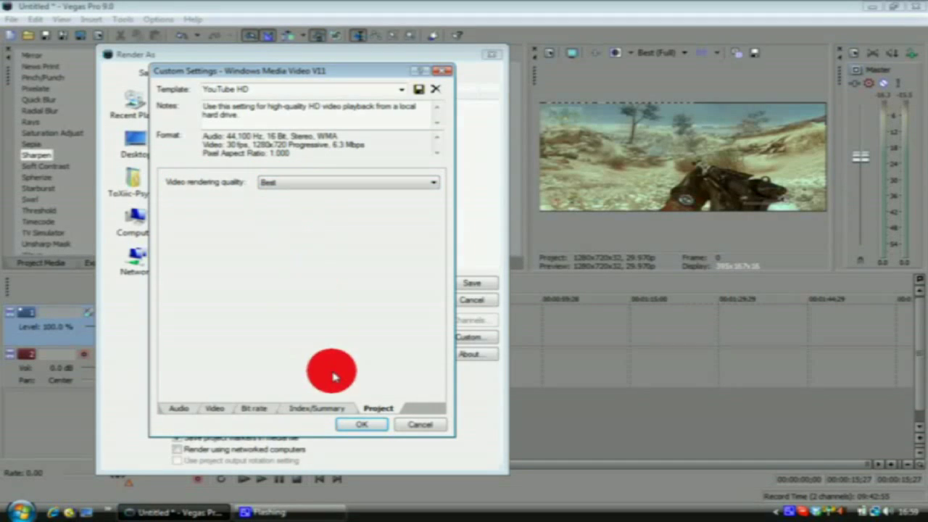
click(359, 424)
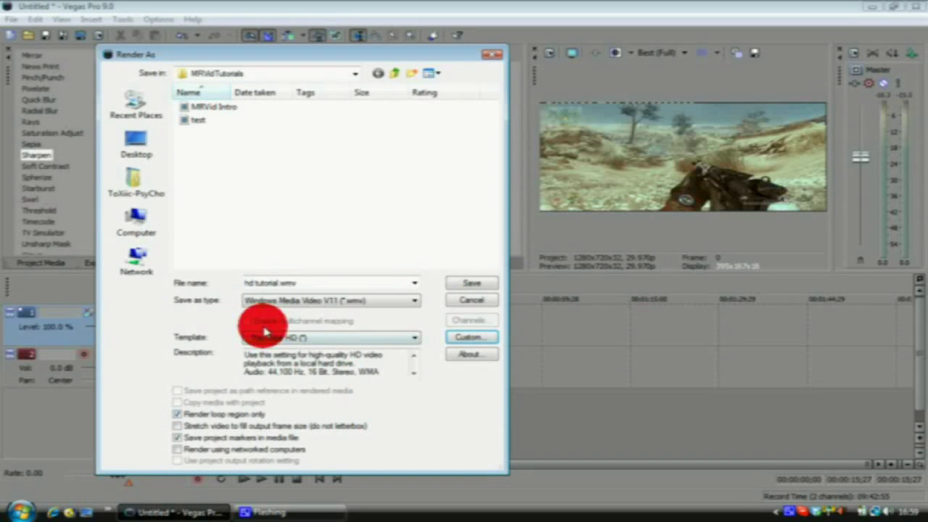